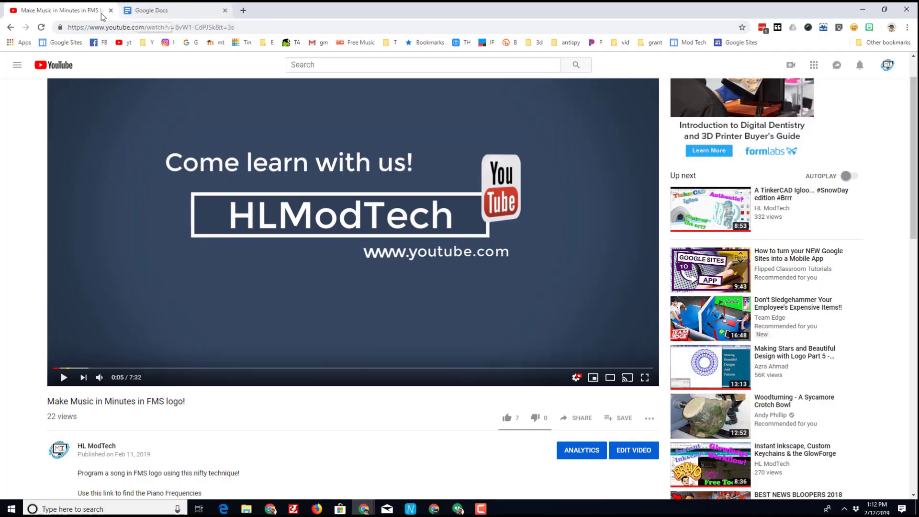
# Put Google Docs side by side with the YouTube video and start a blank document
pyautogui.moveTo(181, 10)
pyautogui.mouseDown()
pyautogui.moveTo(365, 57)
pyautogui.moveTo(916, 57)
pyautogui.mouseUp()
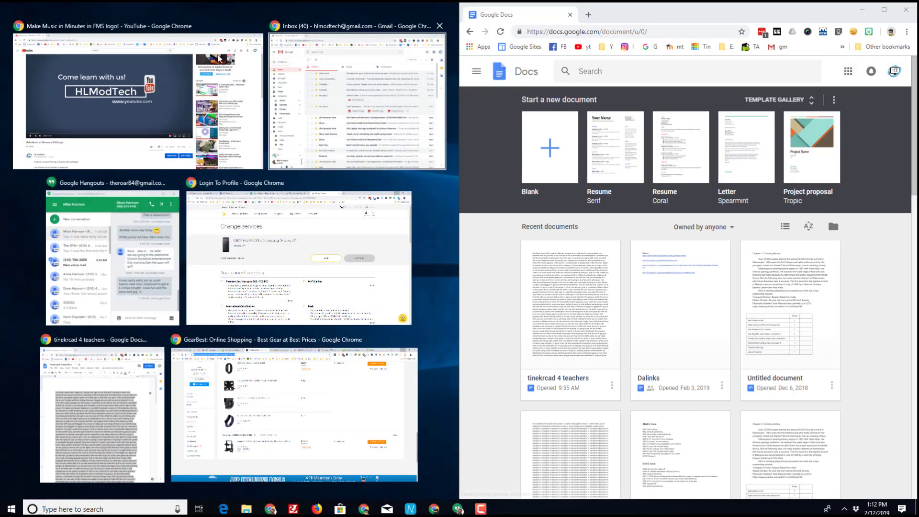
pyautogui.click(168, 71)
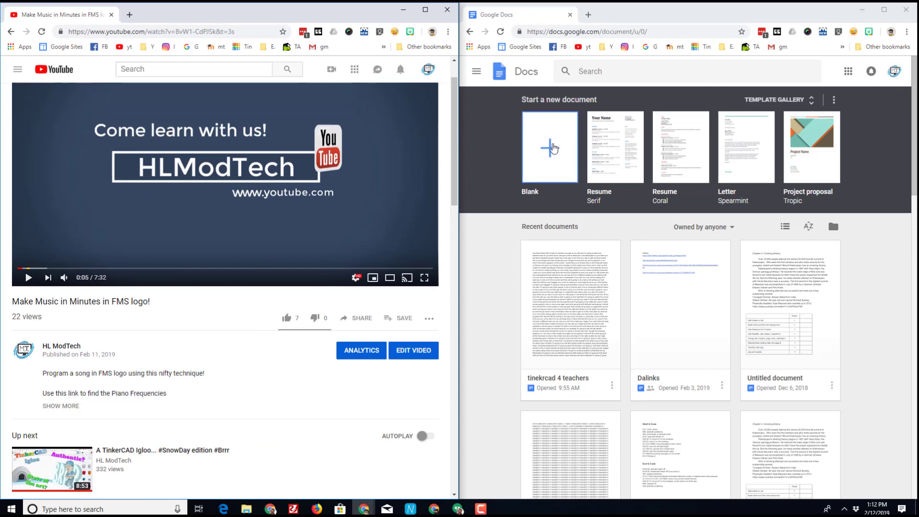
pyautogui.click(552, 145)
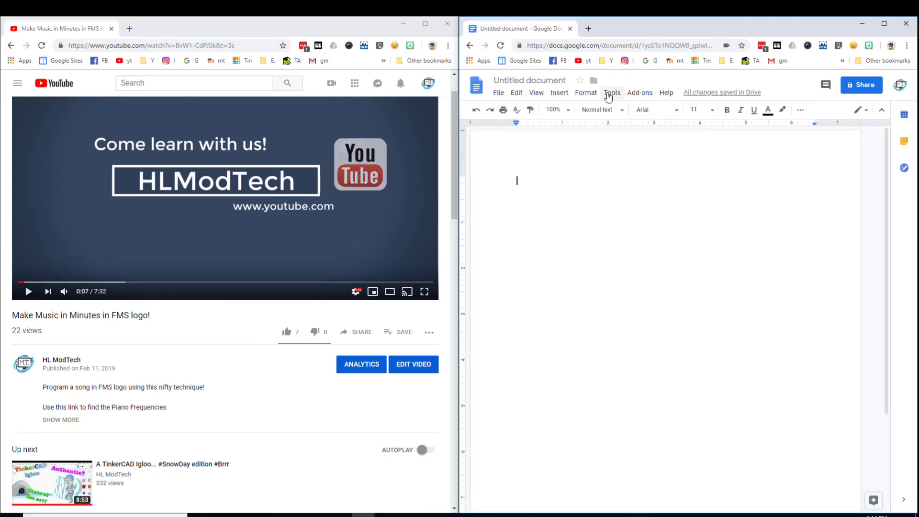
# Turn on Docs voice typing and play the YouTube video so its narration gets dictated
pyautogui.click(608, 97)
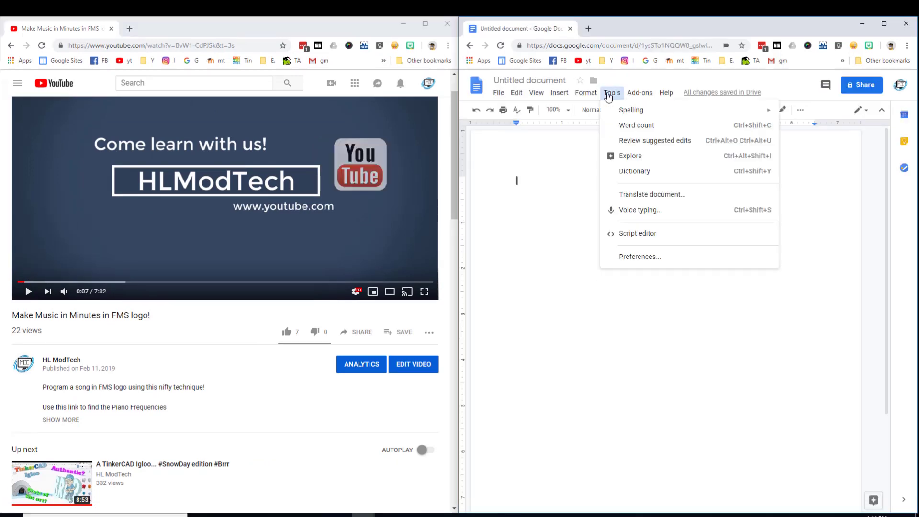
pyautogui.click(627, 211)
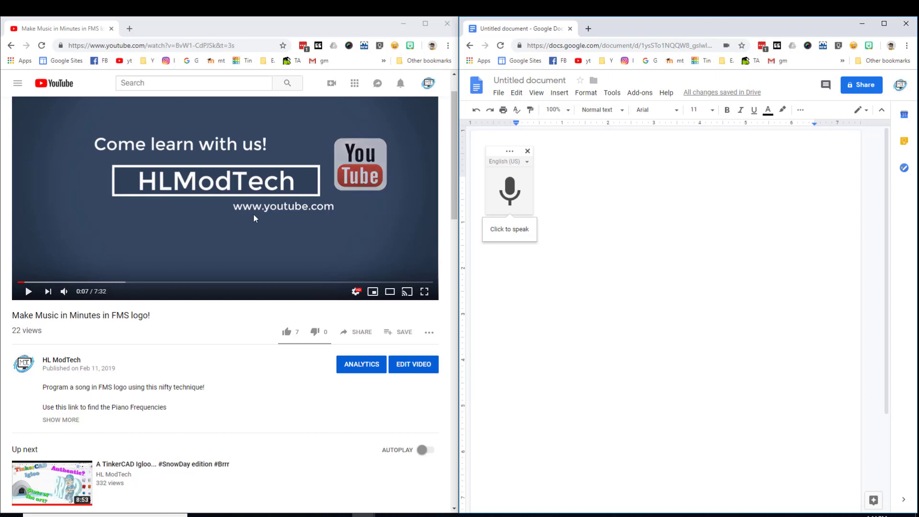
pyautogui.click(228, 193)
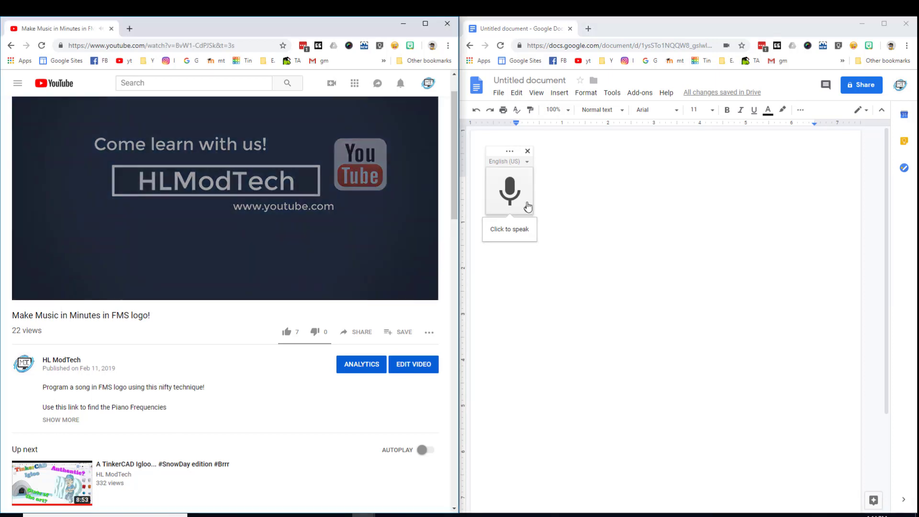
pyautogui.click(512, 190)
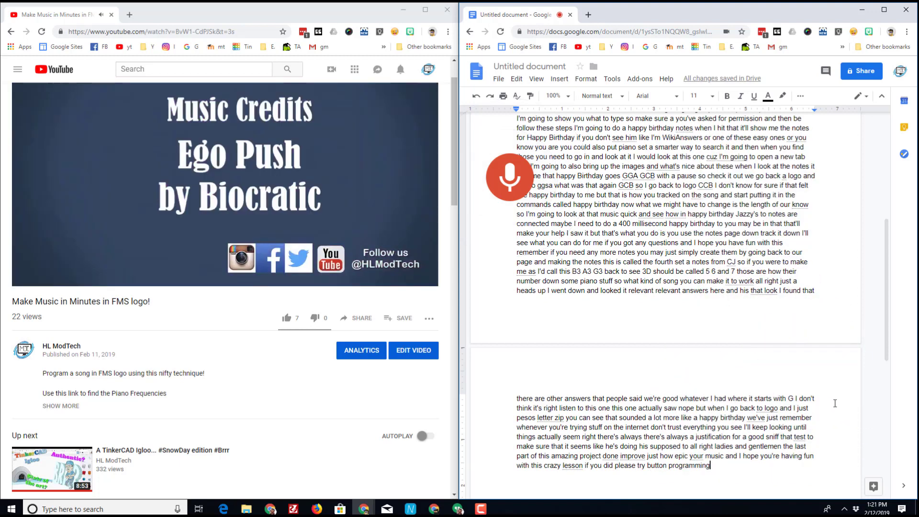
# Pause the video near its end and stop voice typing in the document
pyautogui.click(406, 237)
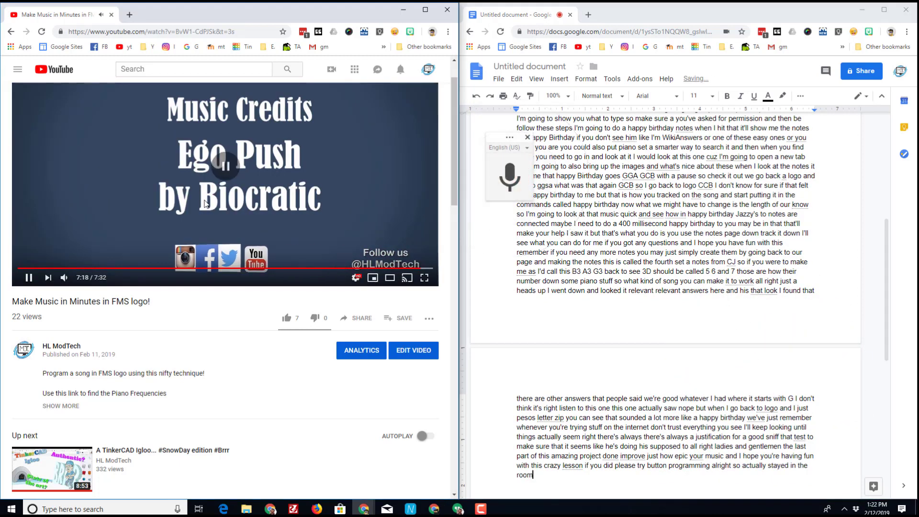
pyautogui.click(570, 323)
pyautogui.scroll(-2, 584, 359)
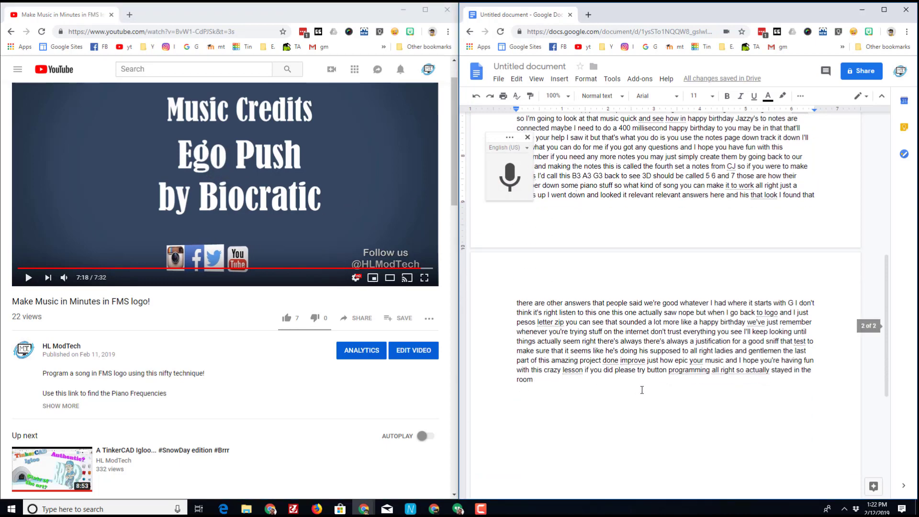
pyautogui.moveTo(574, 389)
pyautogui.mouseDown()
pyautogui.moveTo(598, 154)
pyautogui.moveTo(541, 141)
pyautogui.mouseUp()
pyautogui.click(528, 138)
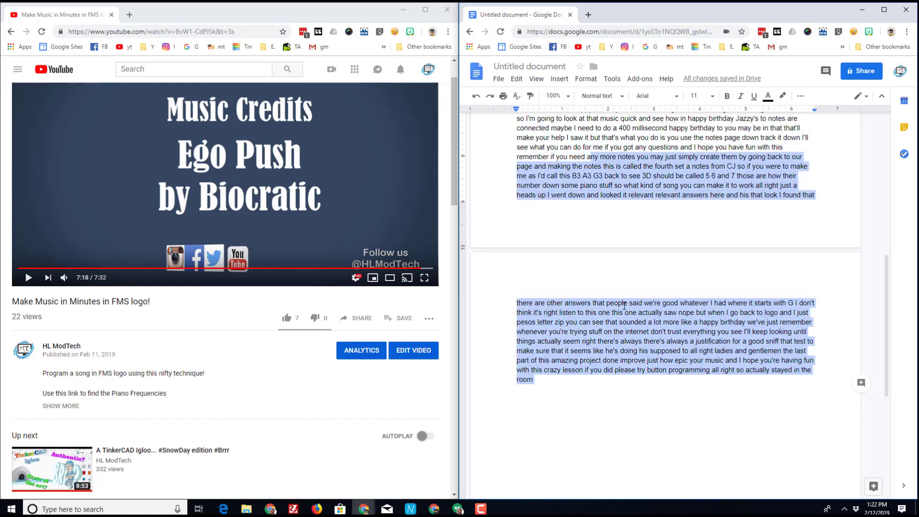
pyautogui.click(635, 322)
# Select the entire two-page transcript and copy it
pyautogui.moveTo(584, 384); pyautogui.dragTo(487, 71)
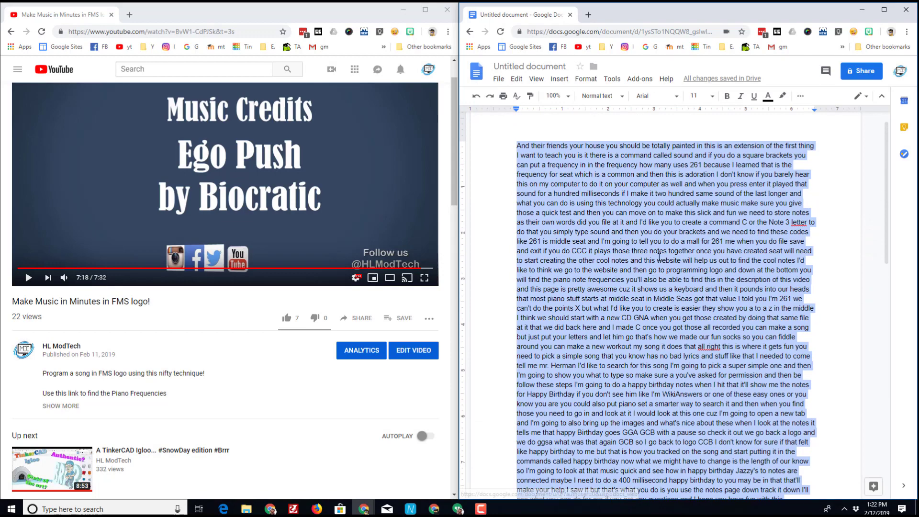
pyautogui.rightClick(658, 253)
pyautogui.click(670, 280)
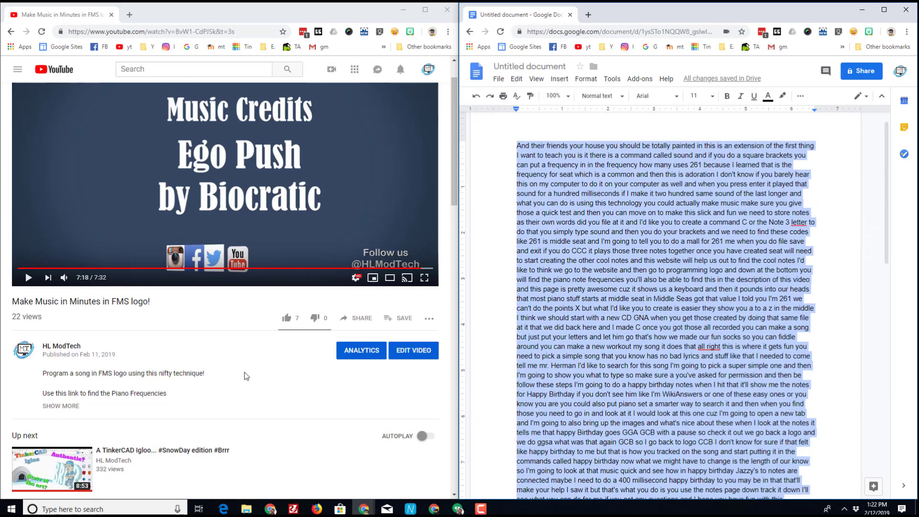
pyautogui.click(404, 357)
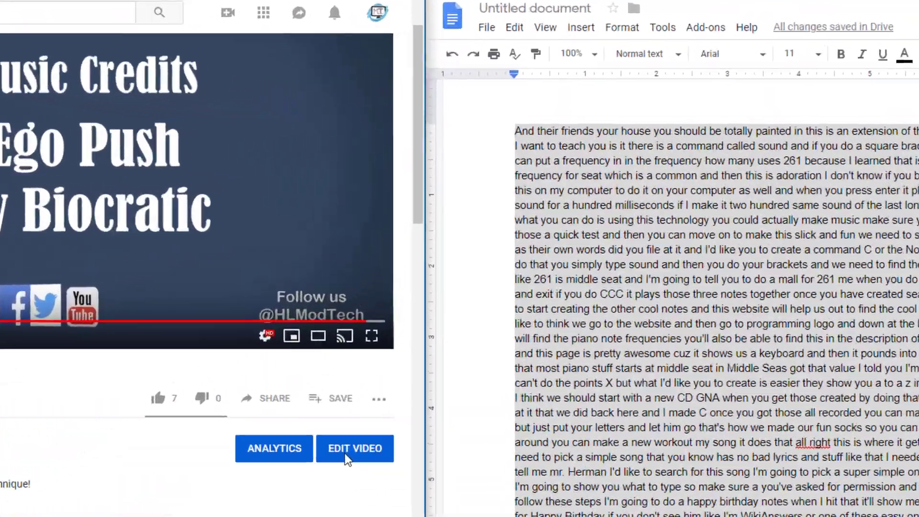
# Add an English subtitle track to the video using Transcribe and auto-sync
pyautogui.click(346, 455)
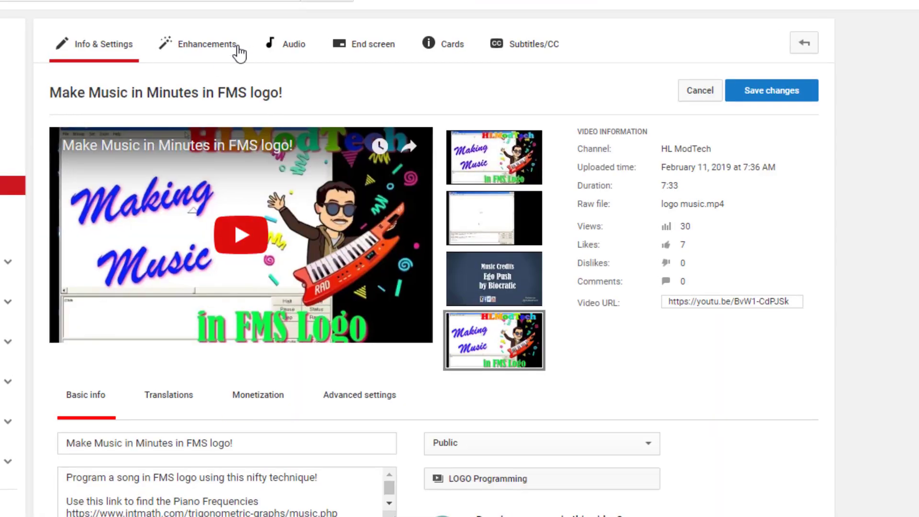
pyautogui.click(526, 47)
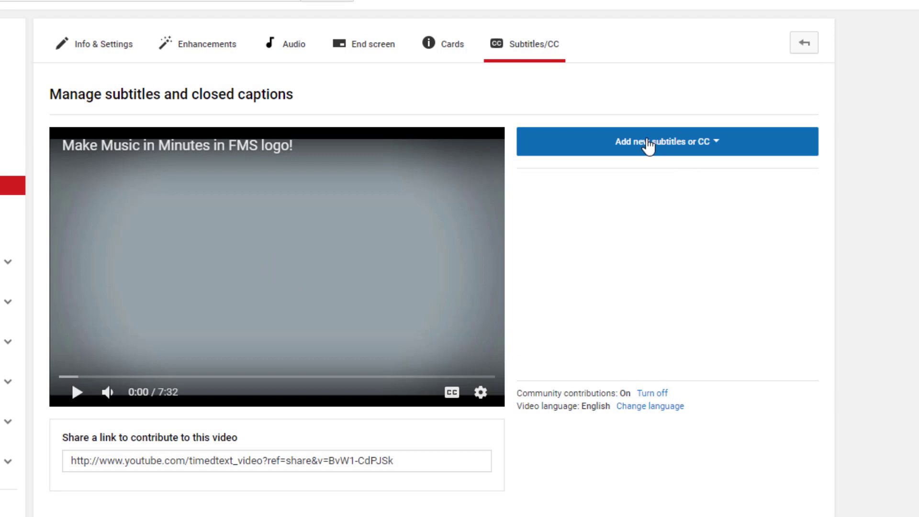
pyautogui.click(648, 146)
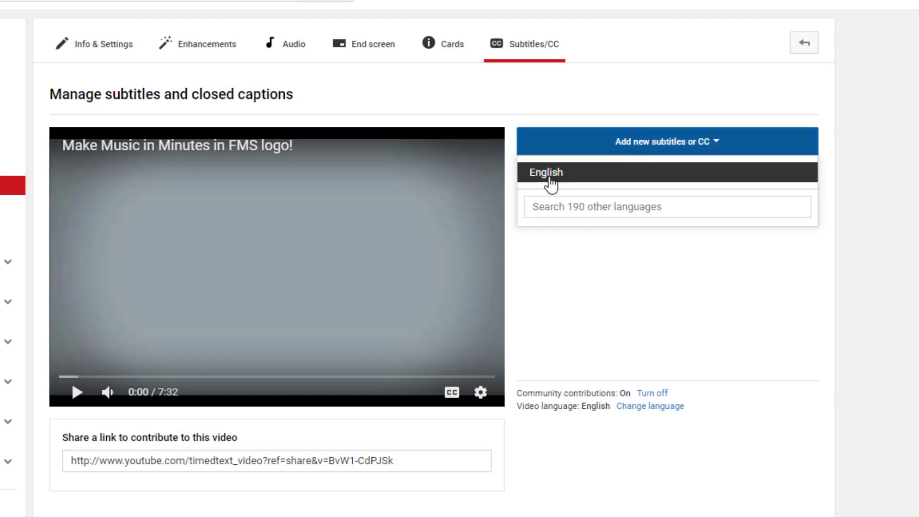
pyautogui.click(550, 177)
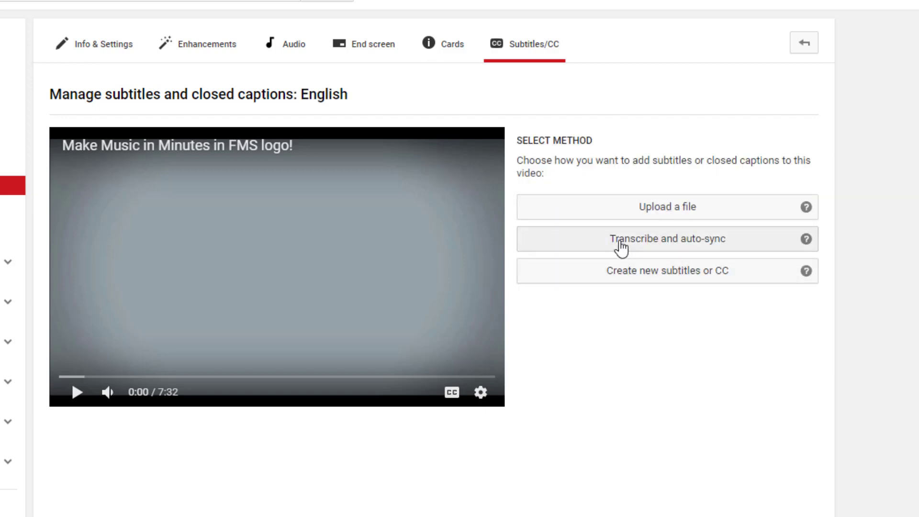
pyautogui.click(621, 247)
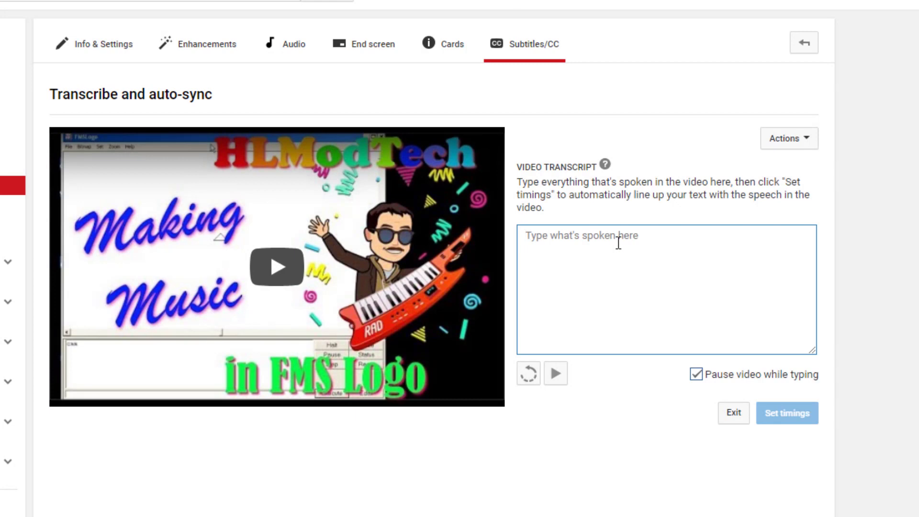
# Enter [music] plus the pasted Docs transcript, then generate subtitle timings
pyautogui.write('[music')
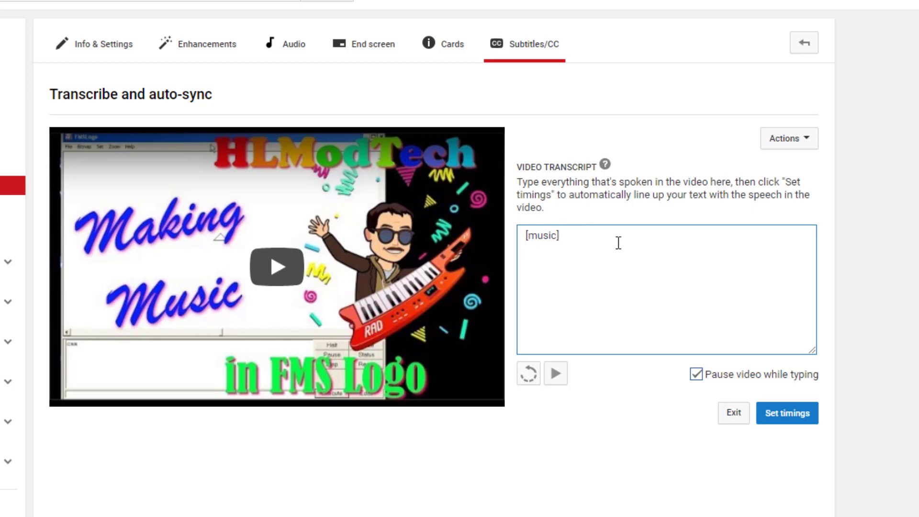
pyautogui.hotkey('ctrl', 'v')
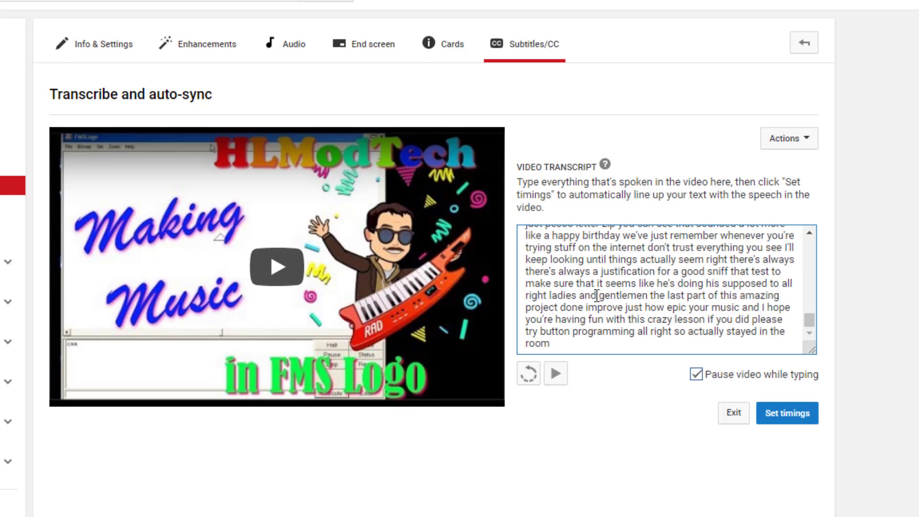
pyautogui.click(788, 416)
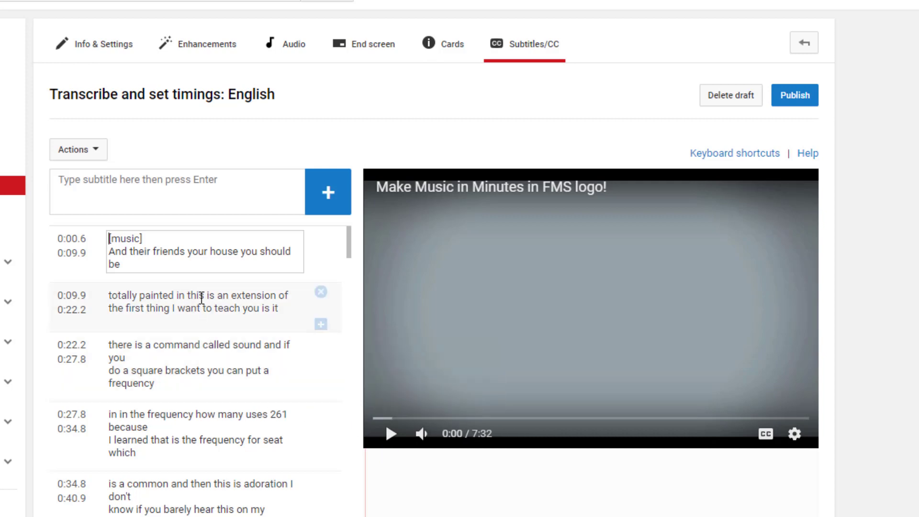
# Play the draft from the 2:44.2 subtitle to 2:53 to check caption sync
pyautogui.scroll(-4, 199, 306)
pyautogui.scroll(-3, 197, 318)
pyautogui.scroll(-3, 197, 328)
pyautogui.scroll(-4, 196, 335)
pyautogui.scroll(-5, 195, 338)
pyautogui.scroll(-4, 196, 341)
pyautogui.scroll(-2, 193, 341)
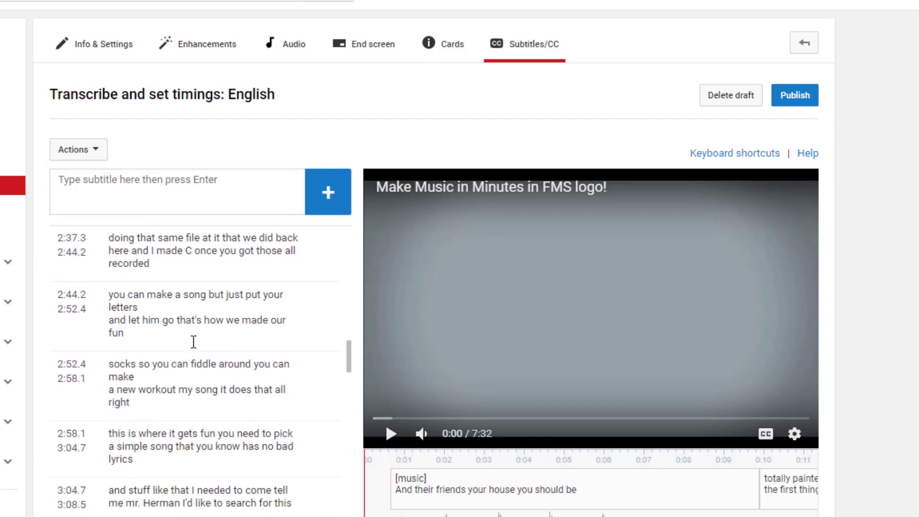
pyautogui.click(169, 321)
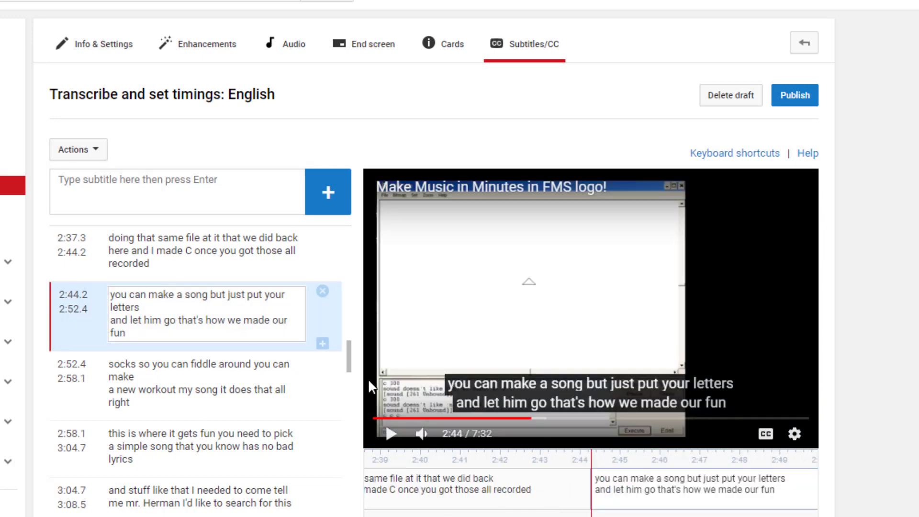
pyautogui.click(392, 450)
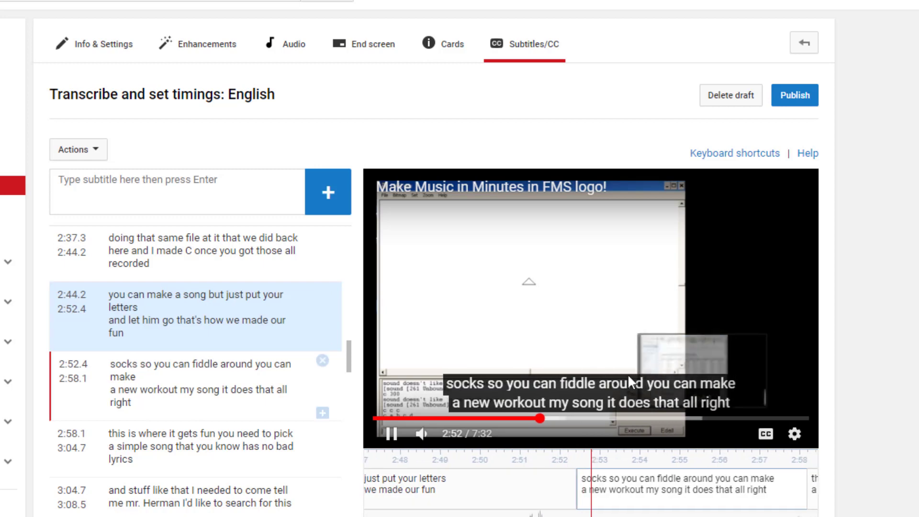
pyautogui.click(396, 434)
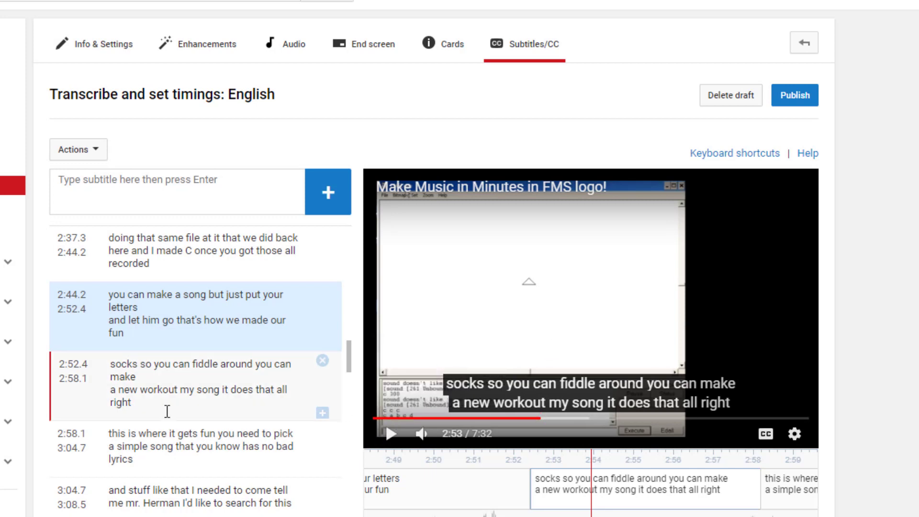
pyautogui.moveTo(194, 251)
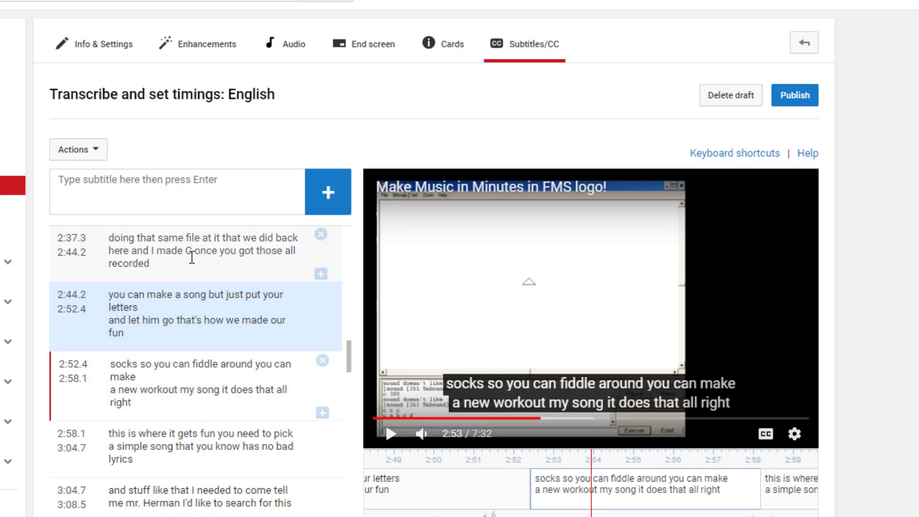
# Fix the 2:23.9 subtitle so 'CD GNA' reads 'a new C D E F G'
pyautogui.scroll(5, 191, 277)
pyautogui.scroll(5, 182, 307)
pyautogui.scroll(3, 172, 330)
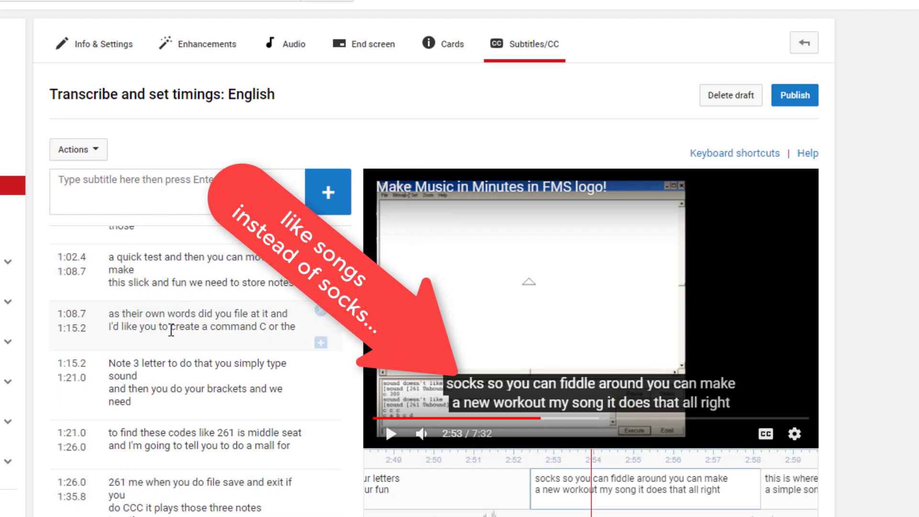
pyautogui.moveTo(193, 434)
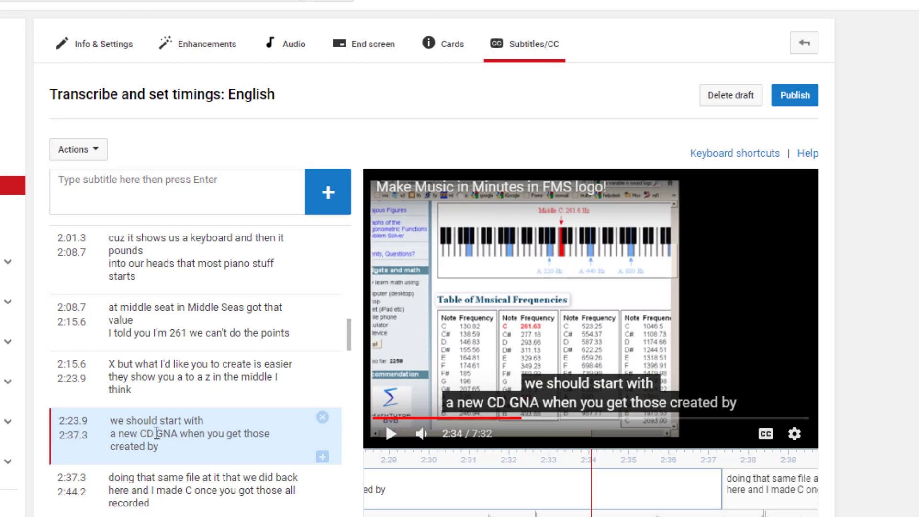
pyautogui.click(157, 434)
pyautogui.moveTo(154, 433); pyautogui.dragTo(175, 434)
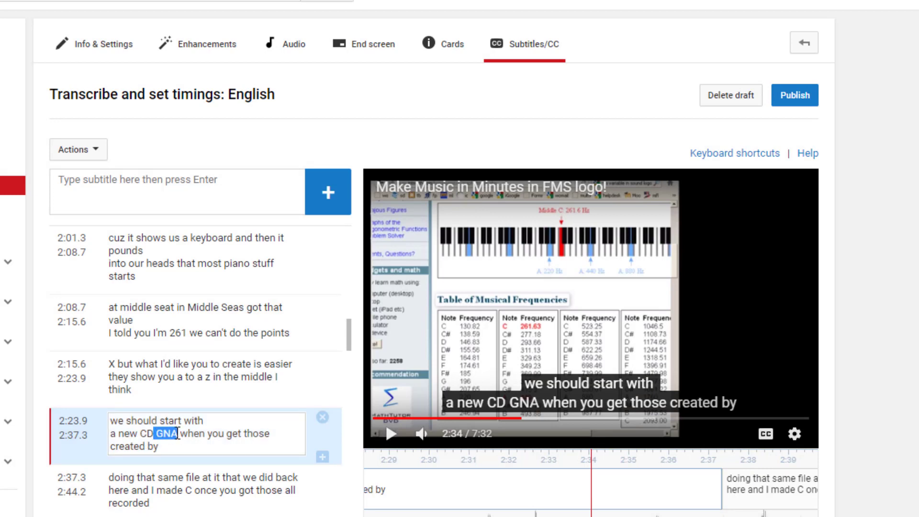
pyautogui.write('E')
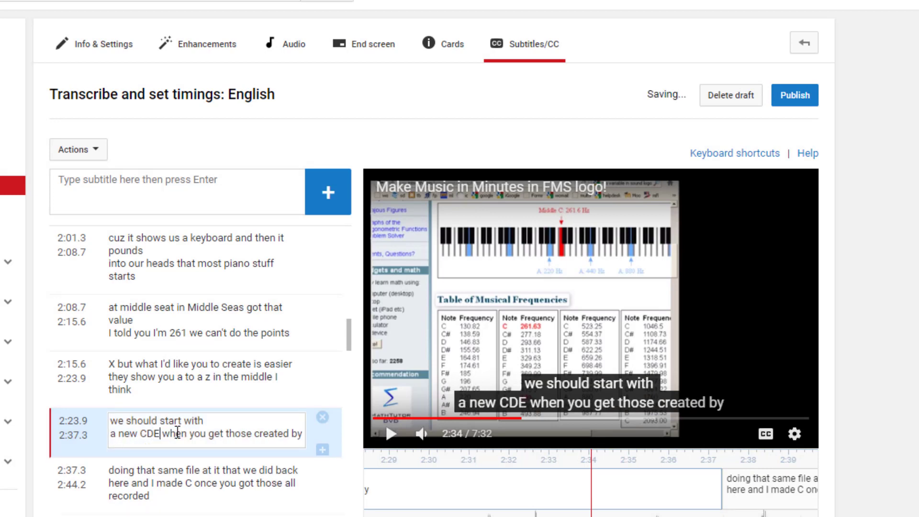
pyautogui.write('G')
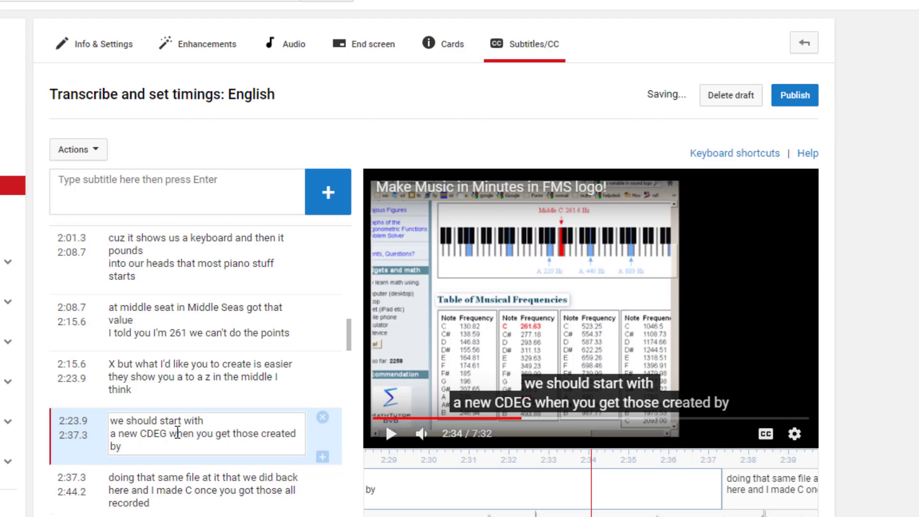
pyautogui.press('BackSpace')
pyautogui.write('FG')
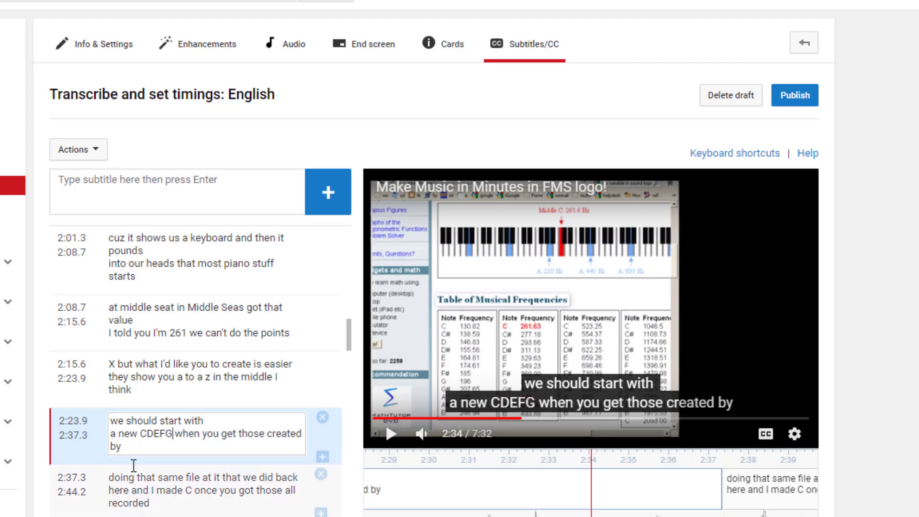
pyautogui.click(153, 433)
pyautogui.click(164, 435)
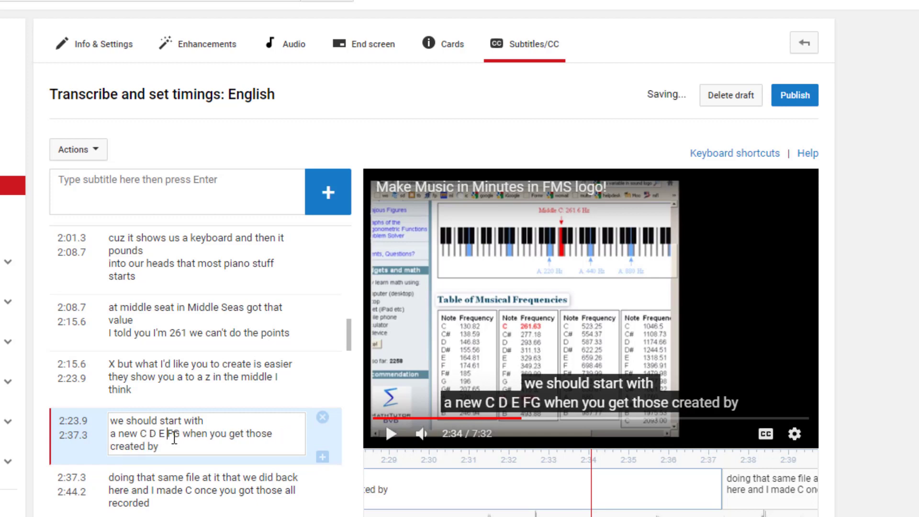
pyautogui.click(173, 434)
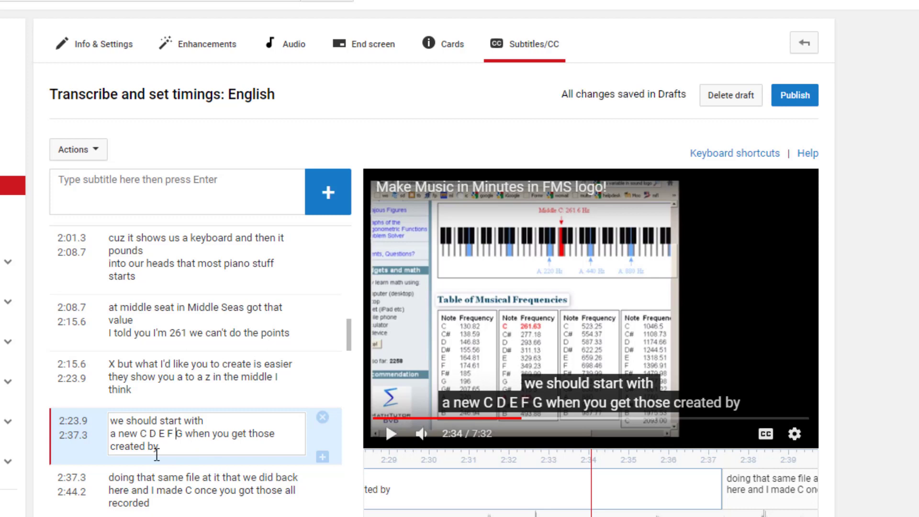
# Publish the corrected English subtitle track
pyautogui.click(787, 99)
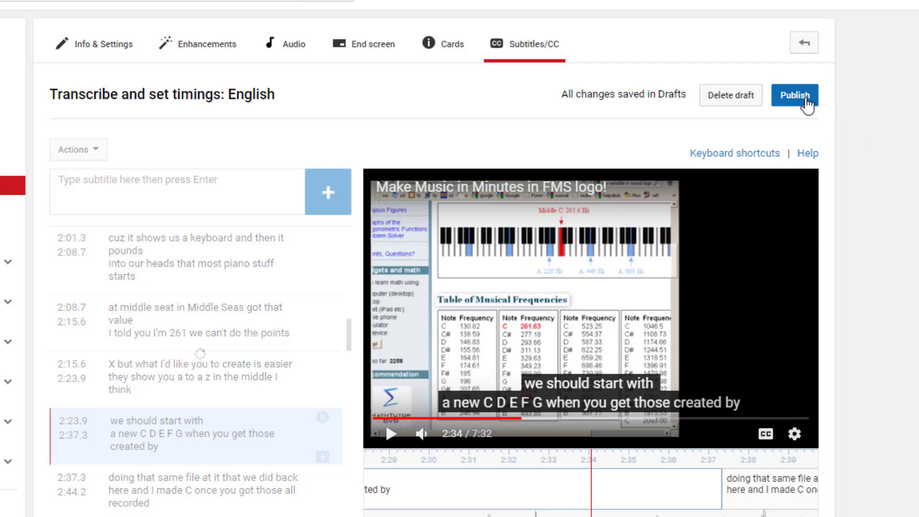